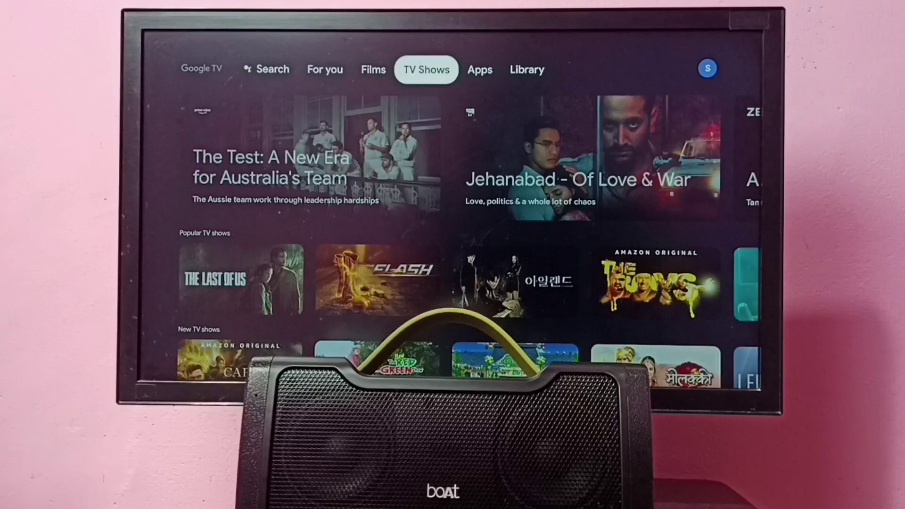
Open the full Settings screen from the profile icon's account panel.
key("Right")
key("Right")
key("Right")
key("Return")
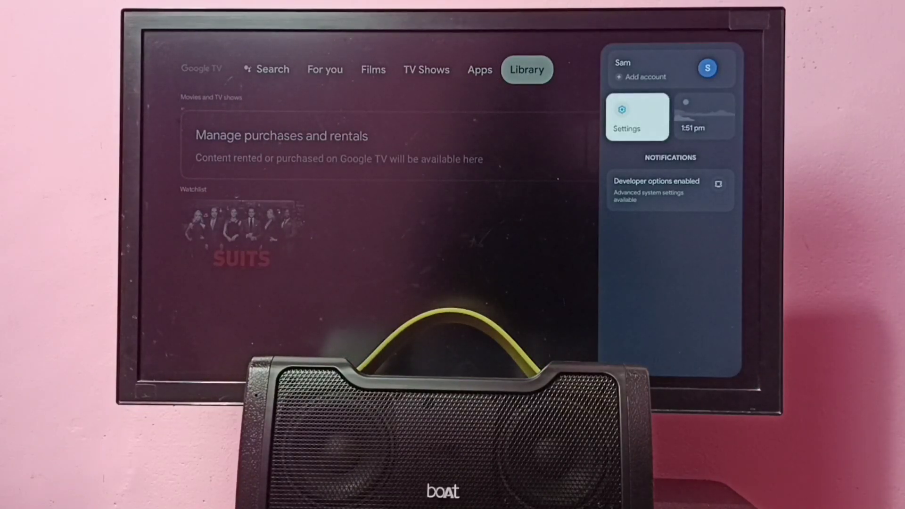
key("Return")
Open the System settings and move down the list toward Restart.
key("Down")
key("Down")
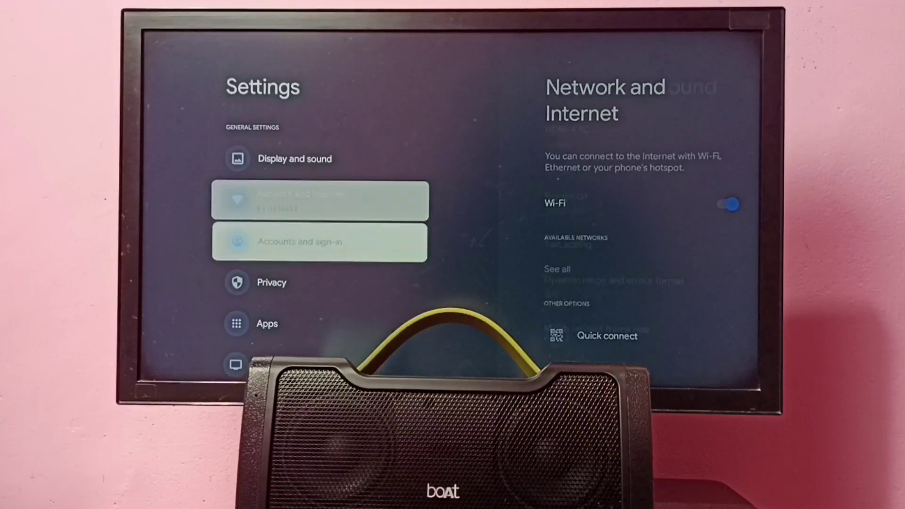
key("Down")
key("Down")
key("Down")
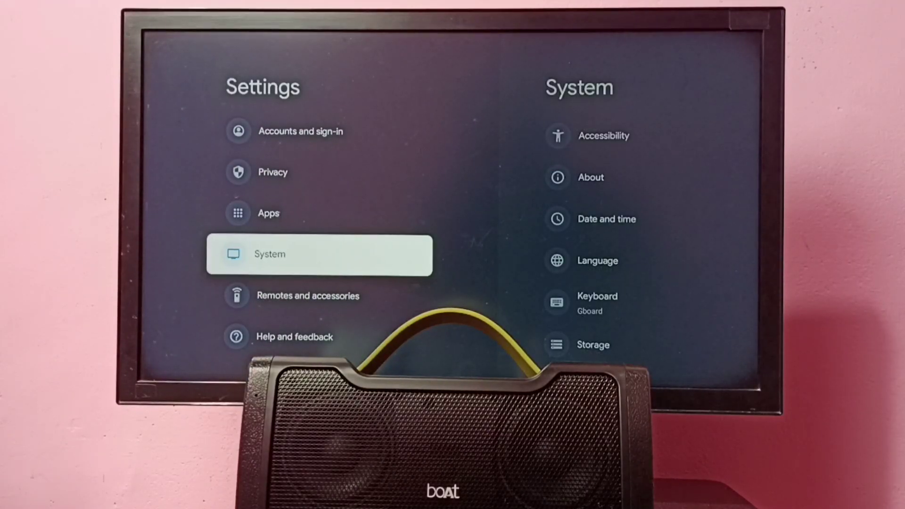
key("Return")
key("Down")
key("Down")
key("Down")
key("Down")
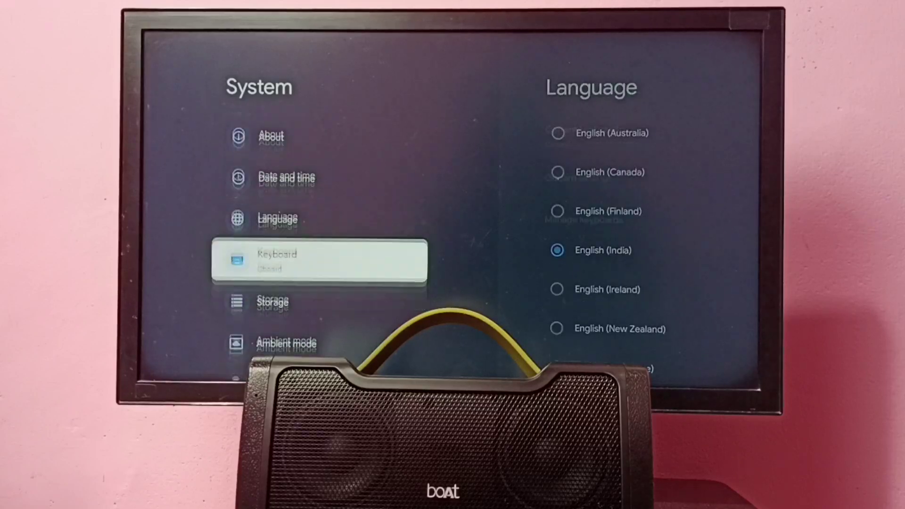
key("Down")
key("Down")
key("Down")
key("Down")
key("Down")
key("Down")
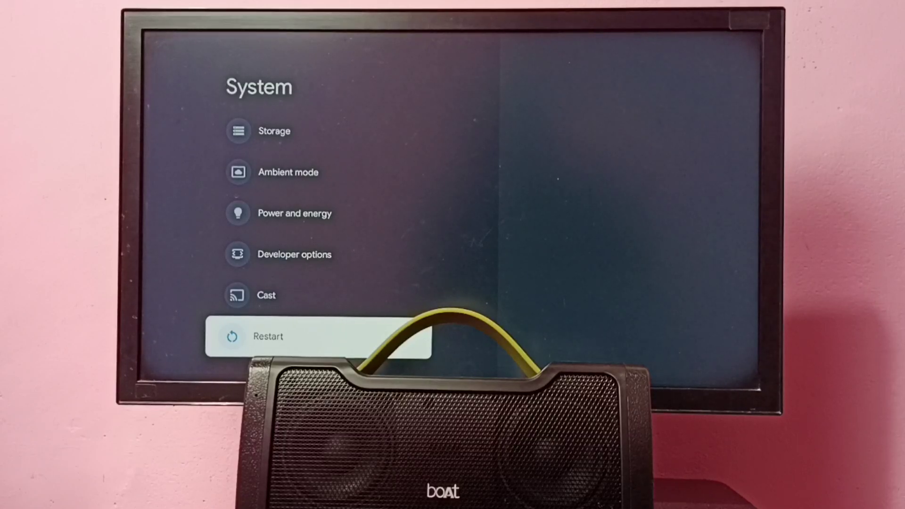
Bring up the Restart safe-mode prompt, toggle between Reboot to safe mode and Cancel, then return home.
key("Return")
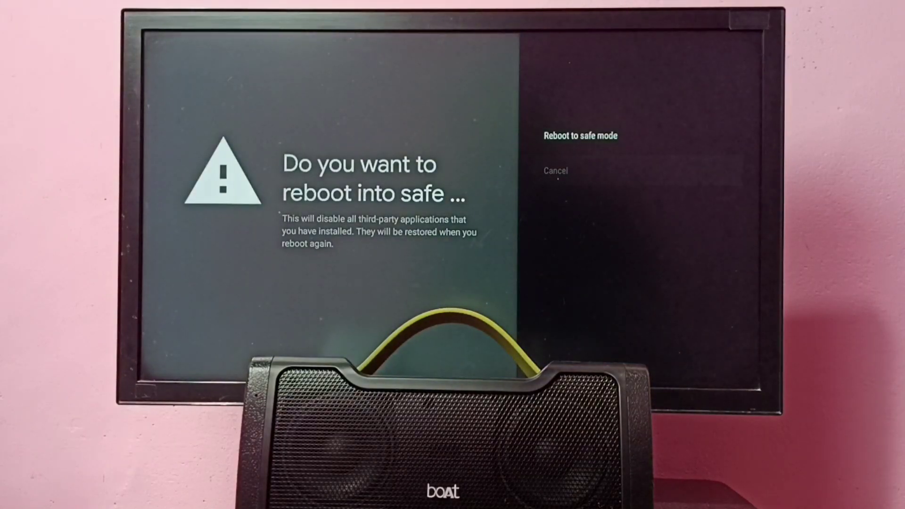
key("Up")
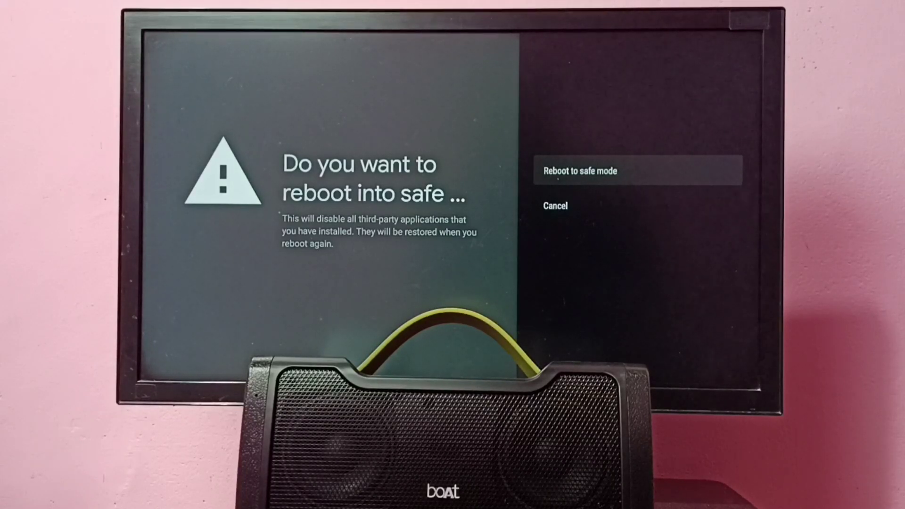
key("Down")
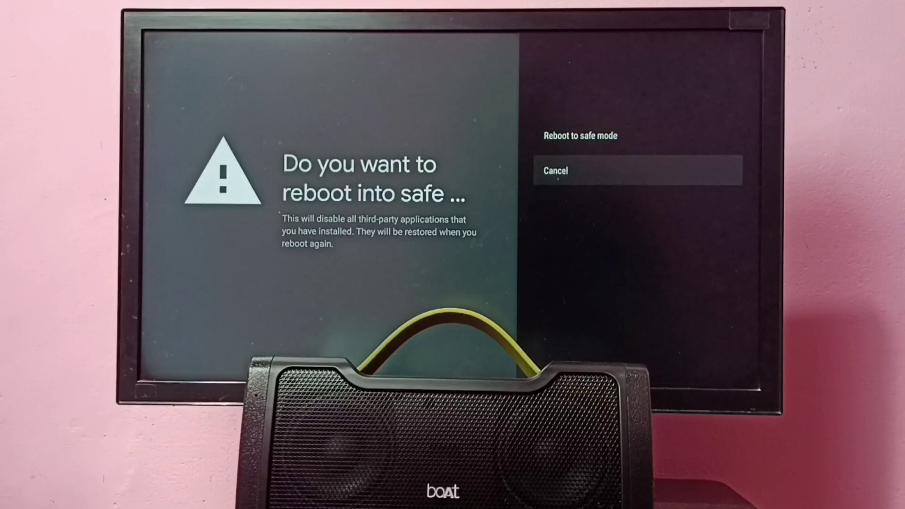
key("Up")
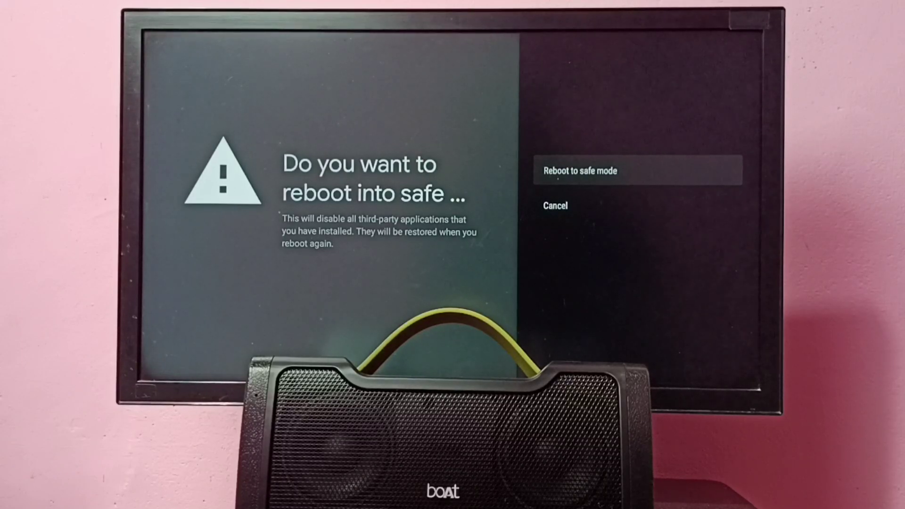
key("Escape")
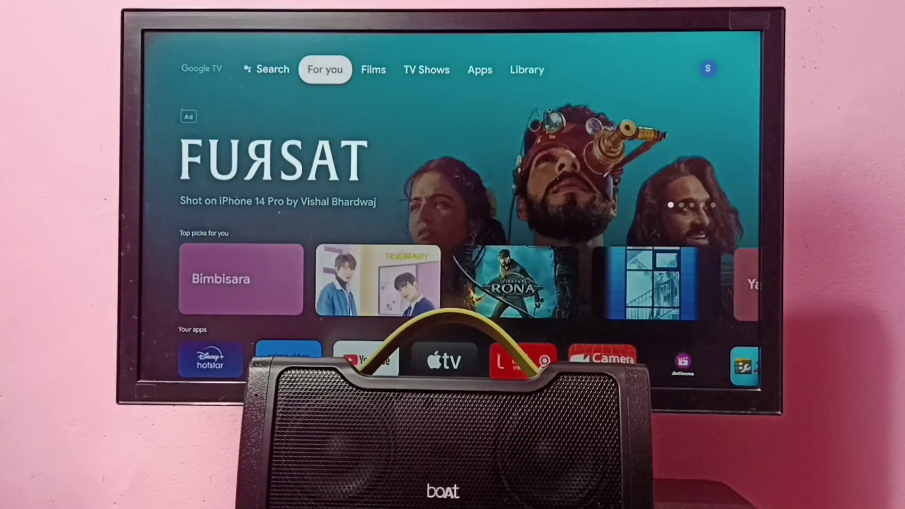